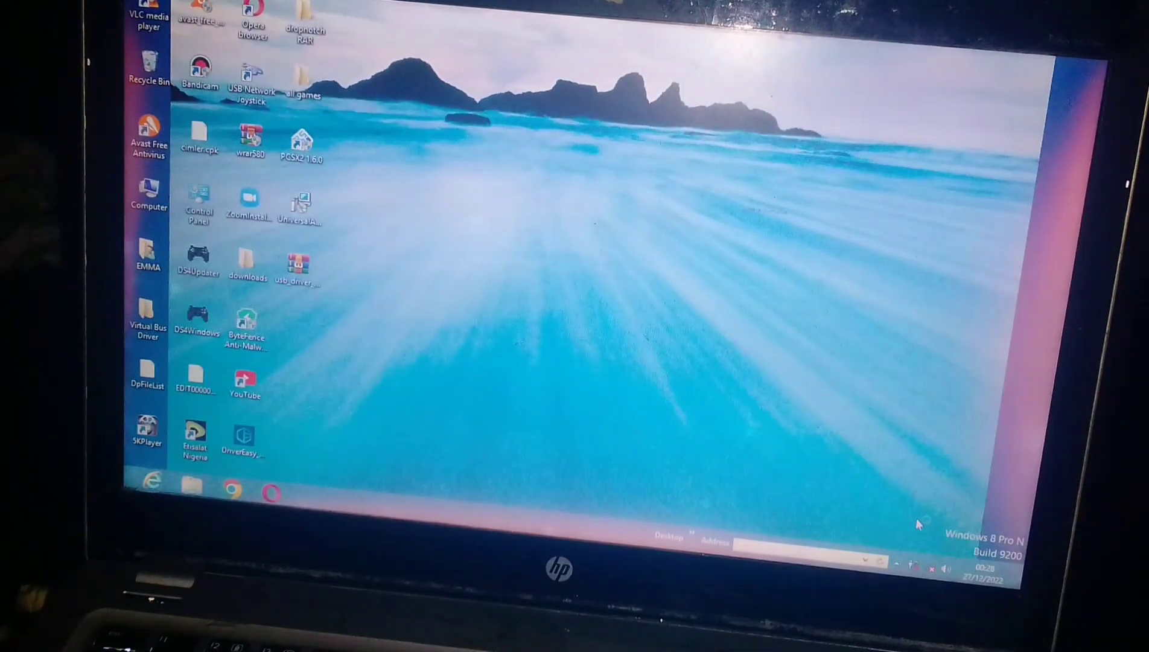
Bring up the battery and power status from the system tray.
left_click(917, 564)
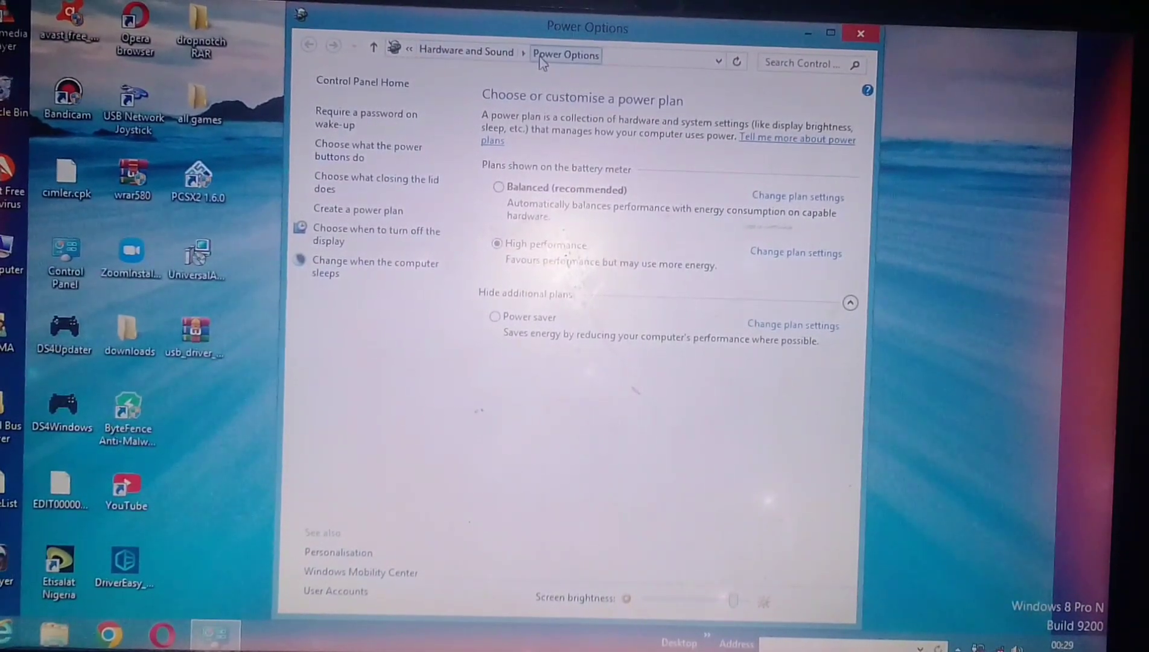
Go to Control Panel Home and into the Hardware and Sound category.
left_click(395, 82)
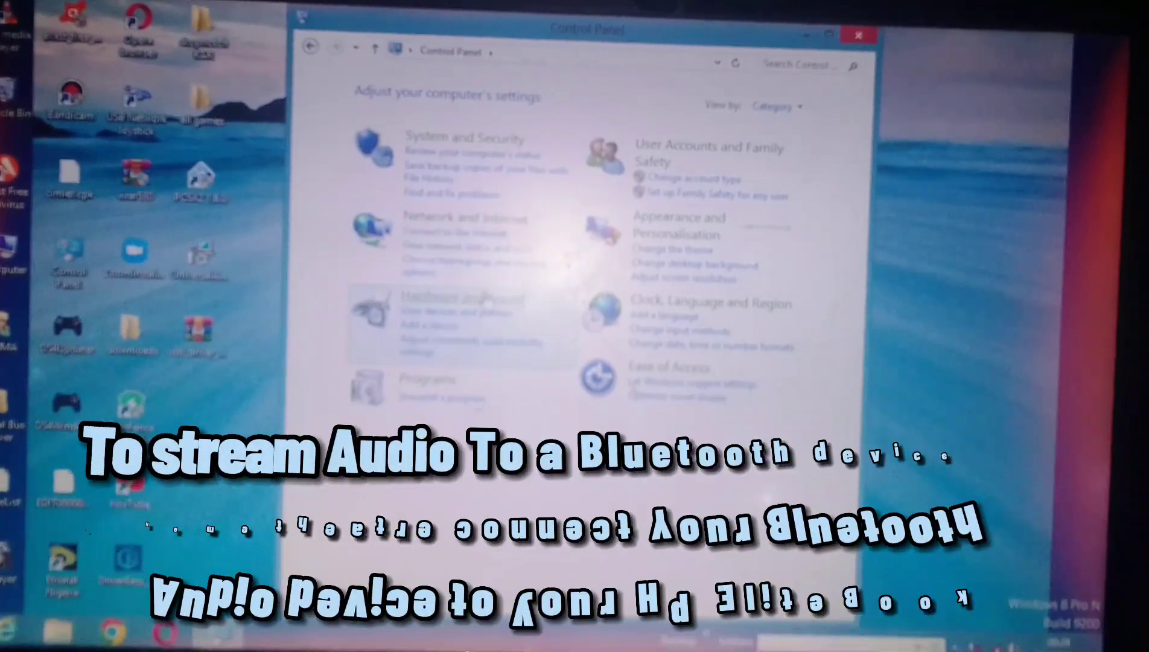
left_click(462, 296)
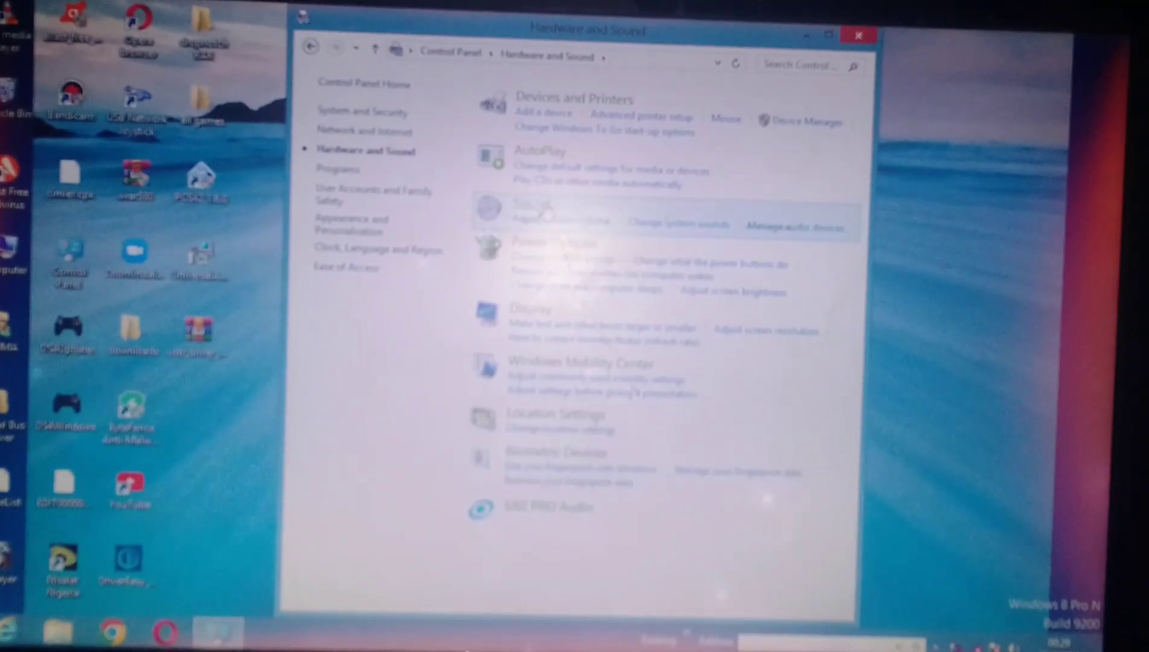
Open Sound, check the Headphones device options, and centre the dialog clearing other windows.
left_click(662, 235)
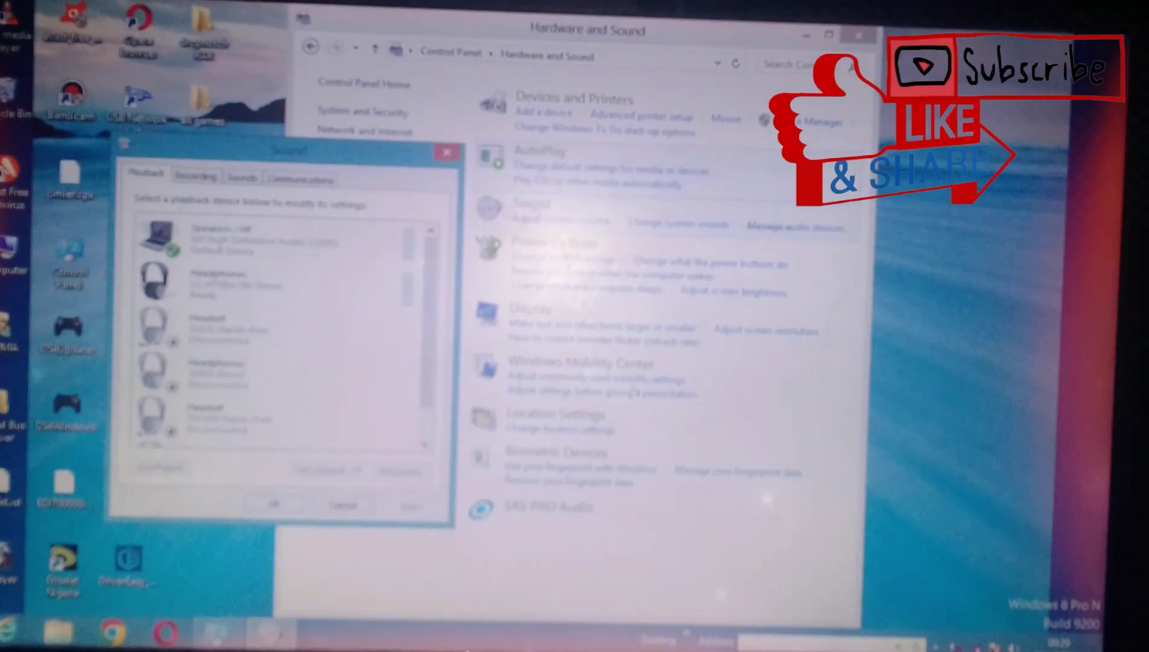
right_click(293, 300)
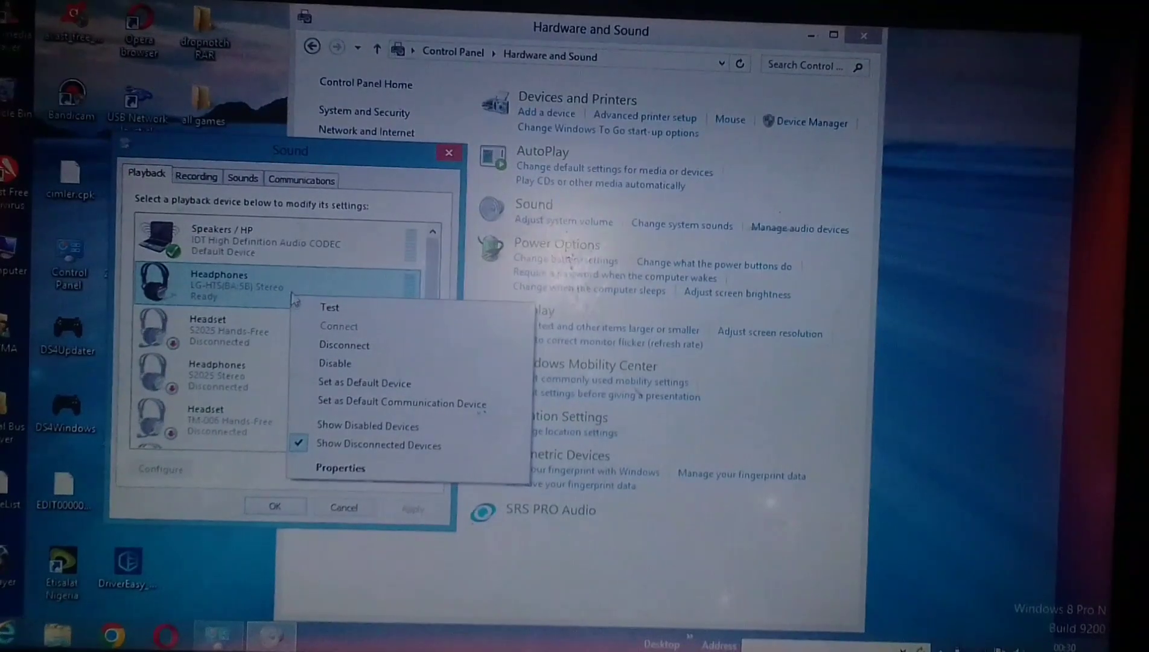
left_click(225, 305)
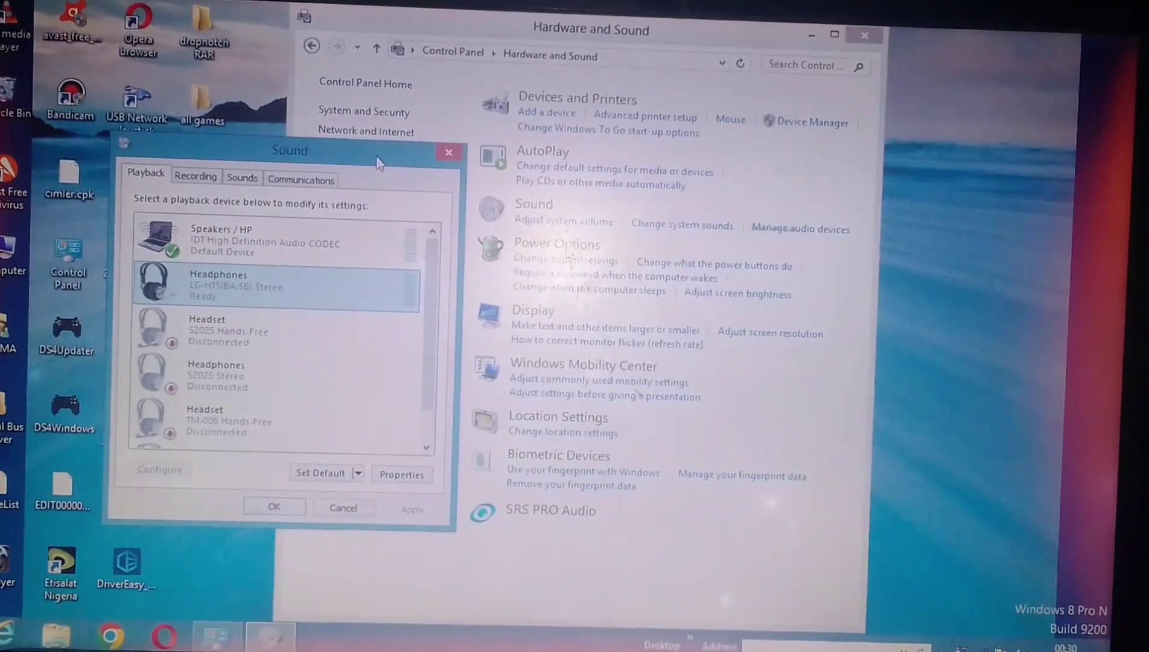
left_click_drag(377, 162, 580, 216)
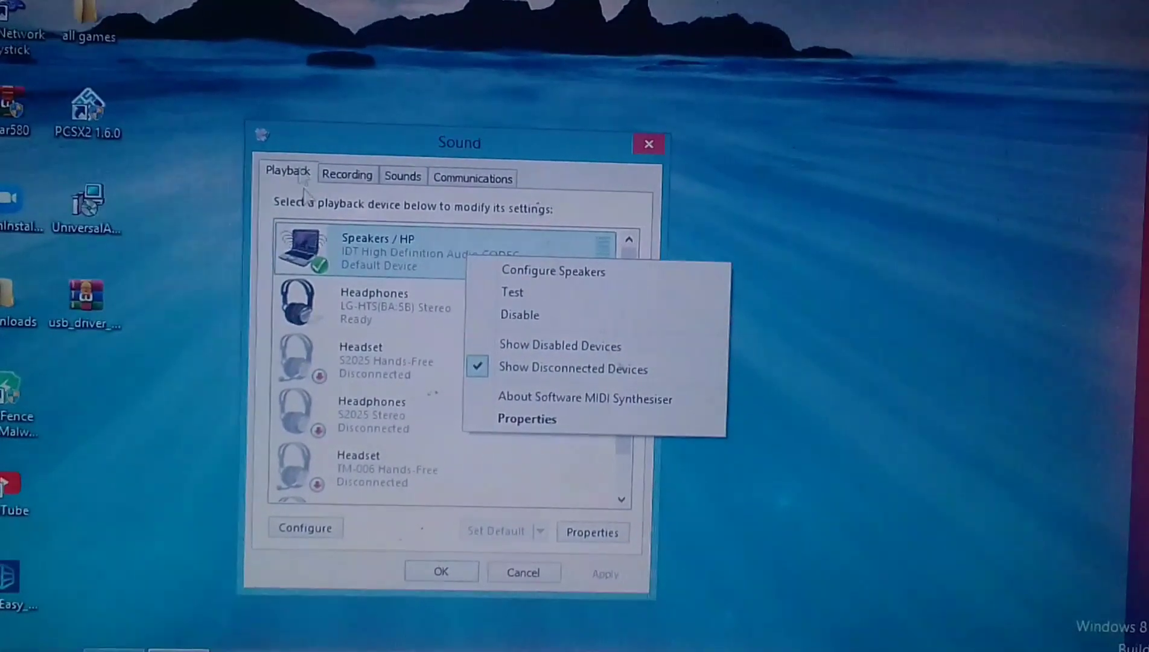
Show the options for the LG Headphones device to set it as default.
right_click(376, 318)
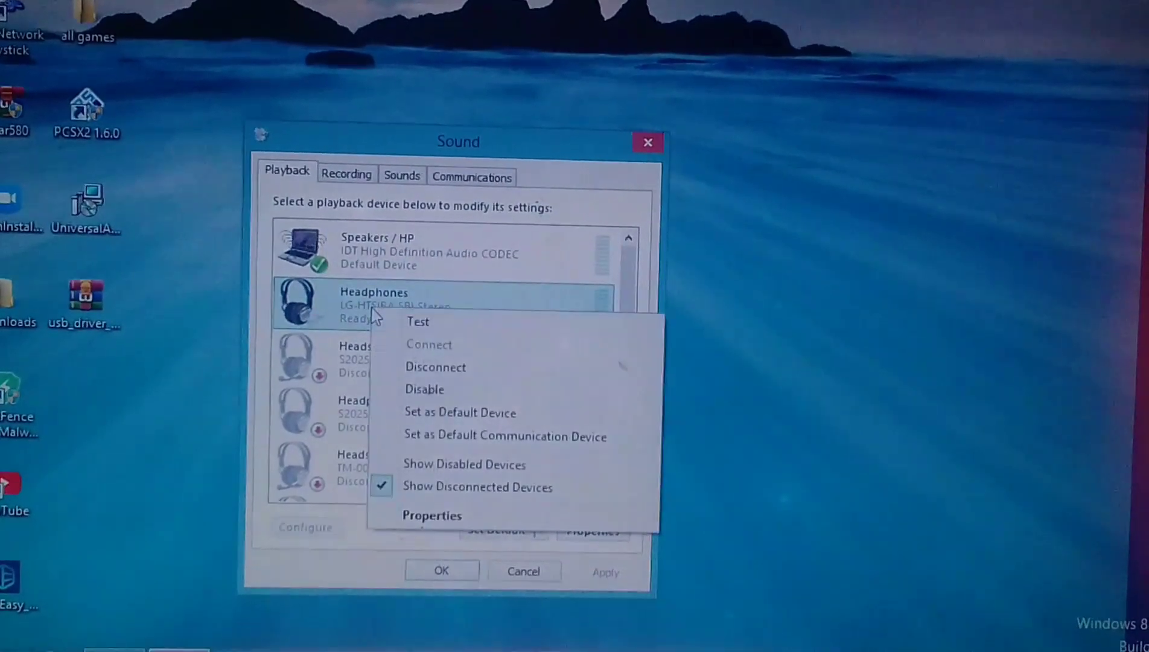